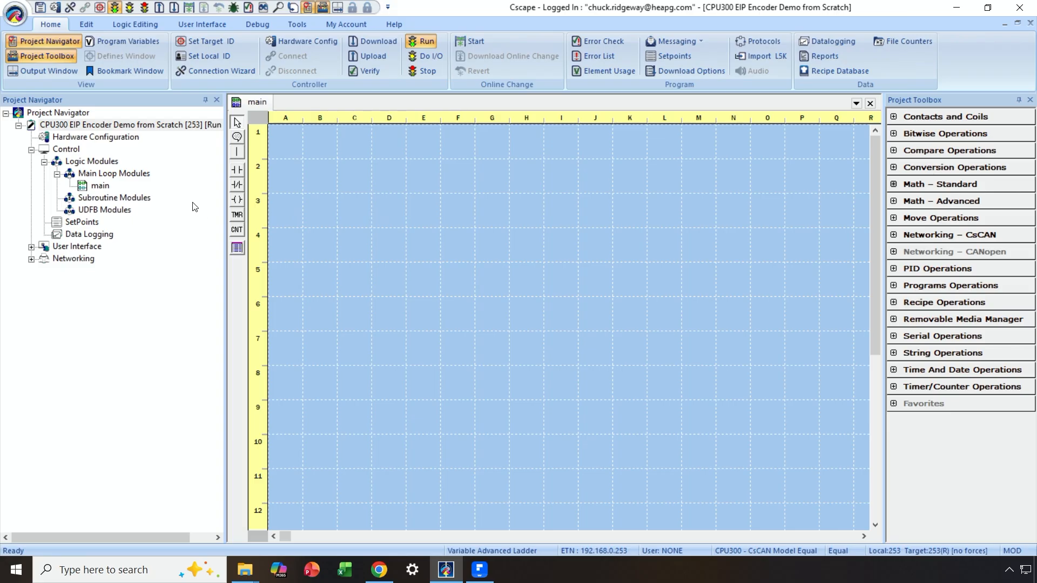
# - Enable the Ethernet IP Scanner protocol for the LAN1 port in the hardware configuration
pyautogui.click(306, 41)
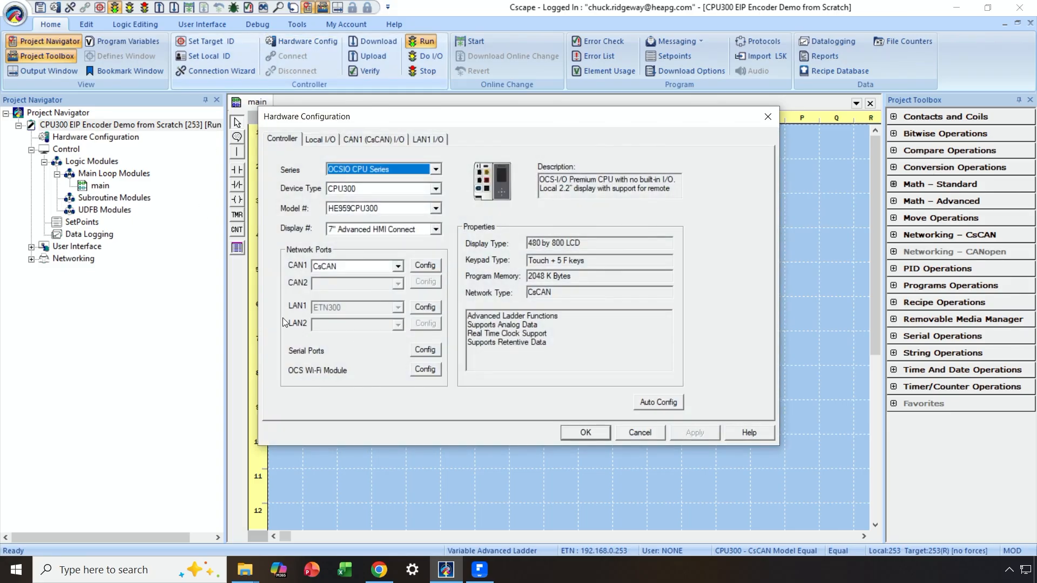
pyautogui.click(419, 305)
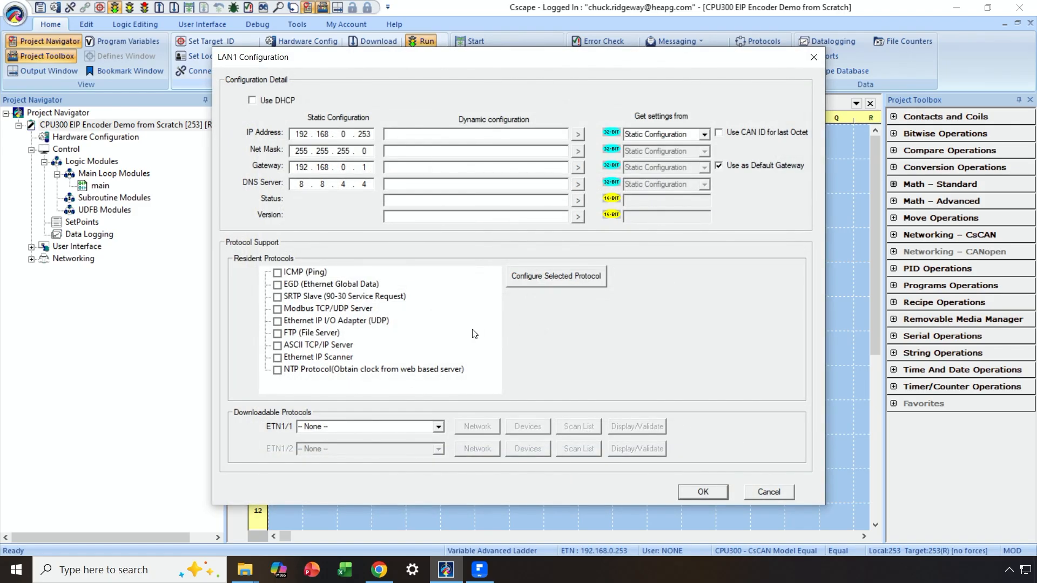
pyautogui.click(278, 359)
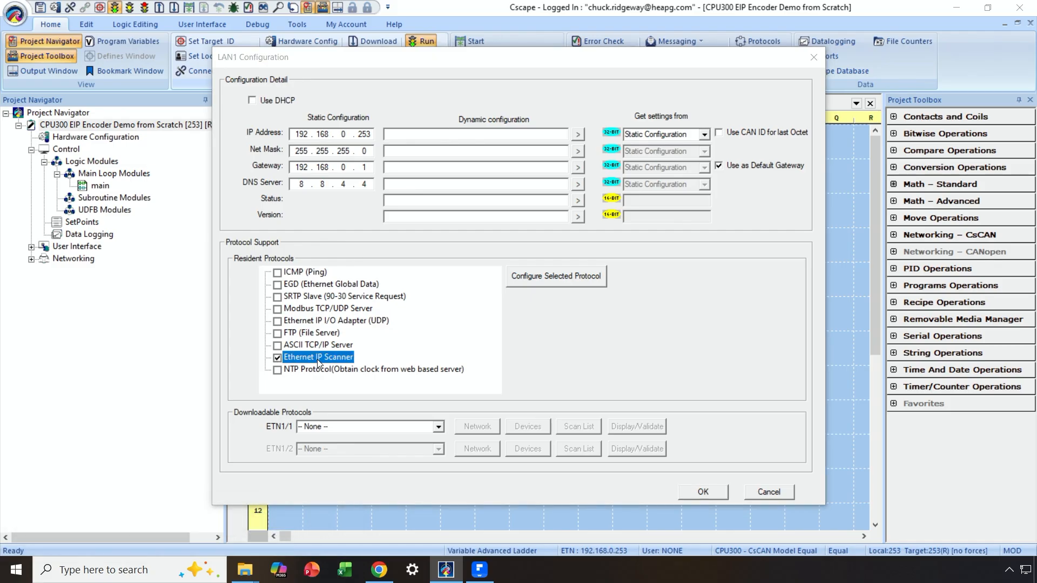
# - Configure the Ethernet IP Scanner with EIP_Disable as its disable variable and EIP_Status as its status variable
pyautogui.click(581, 276)
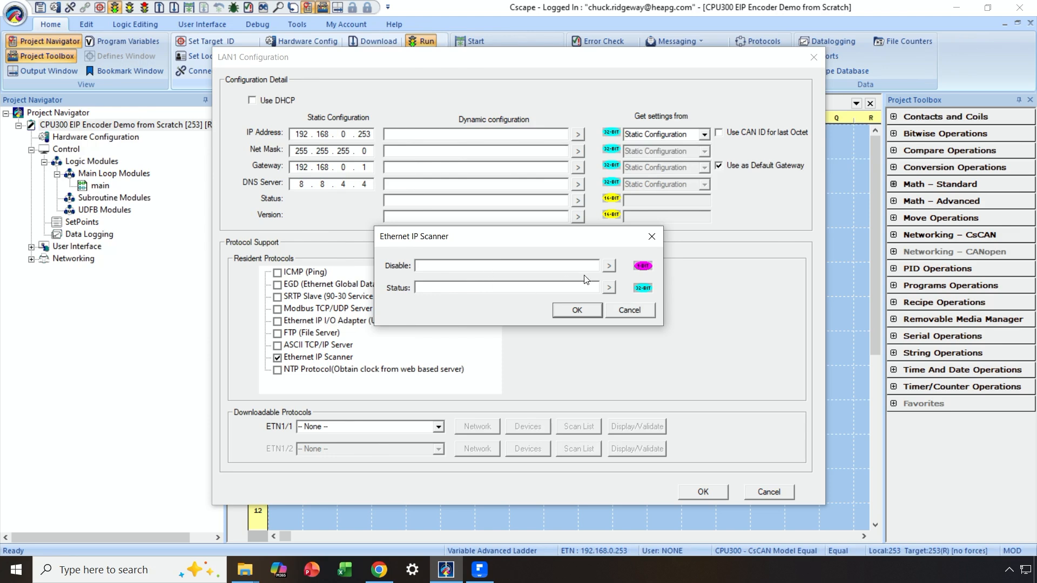
pyautogui.click(609, 265)
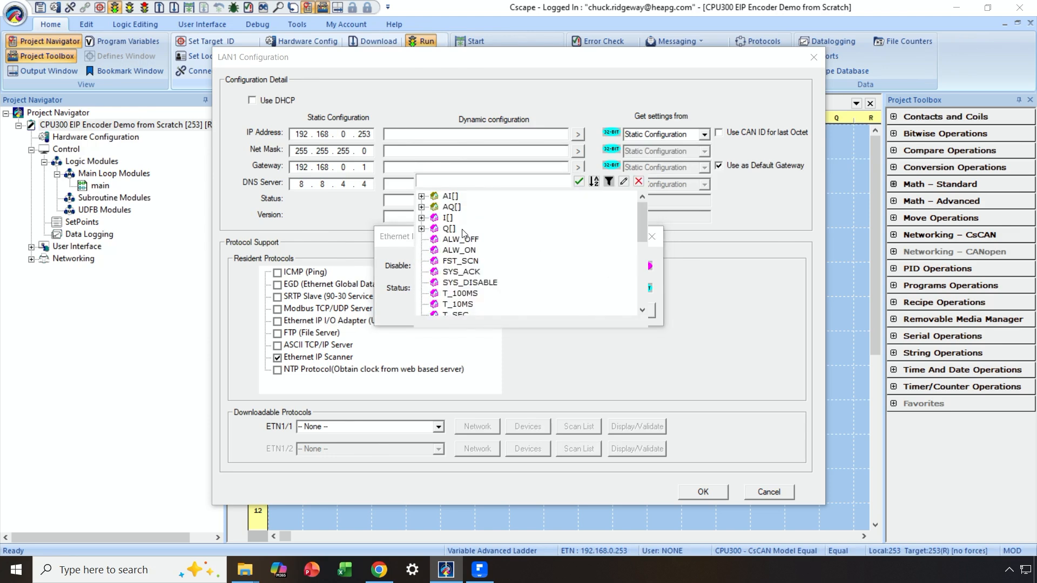
pyautogui.scroll(-5, 497, 246)
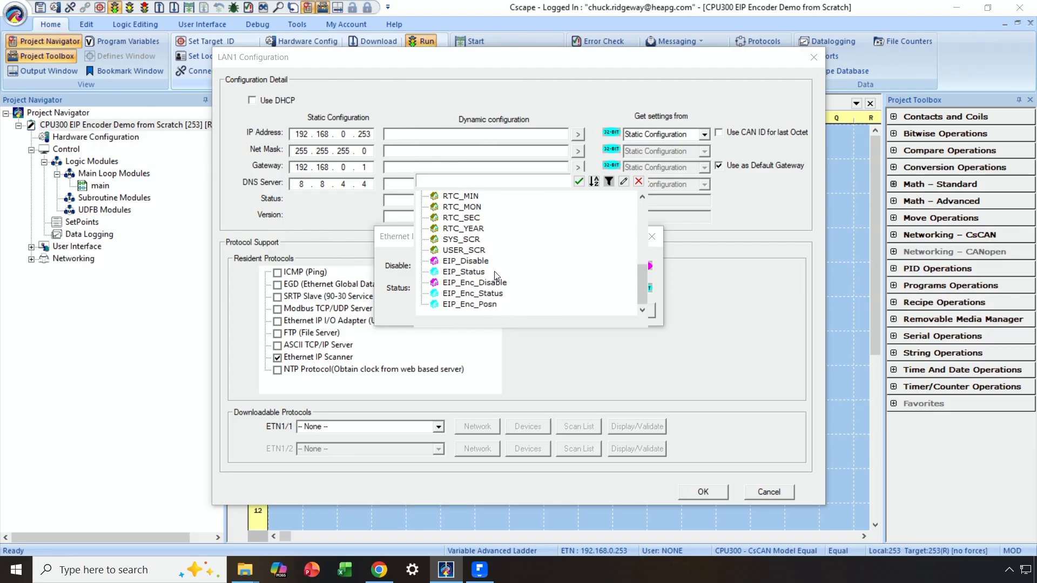
pyautogui.click(469, 283)
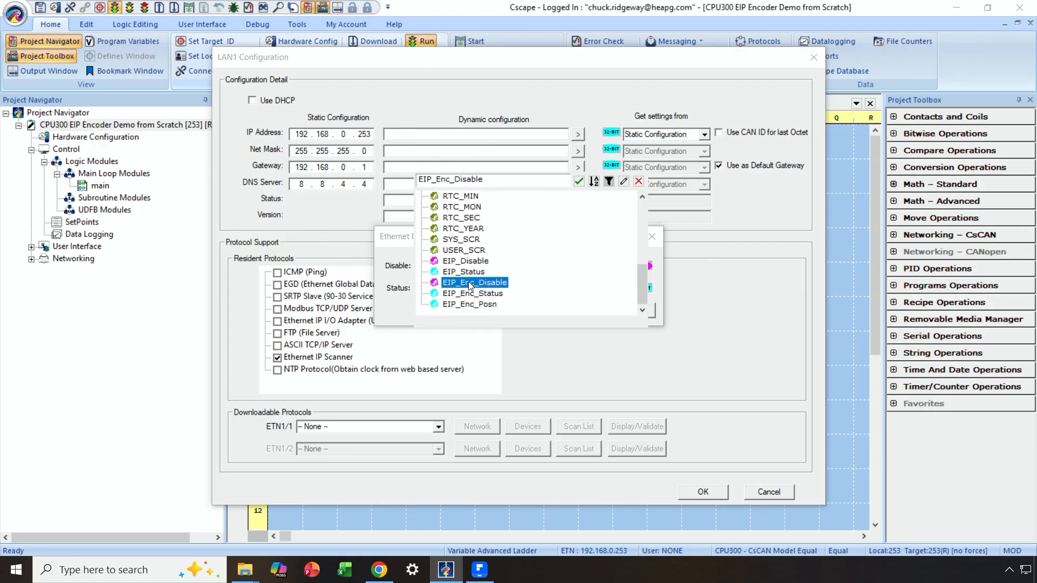
pyautogui.click(468, 262)
pyautogui.click(469, 263)
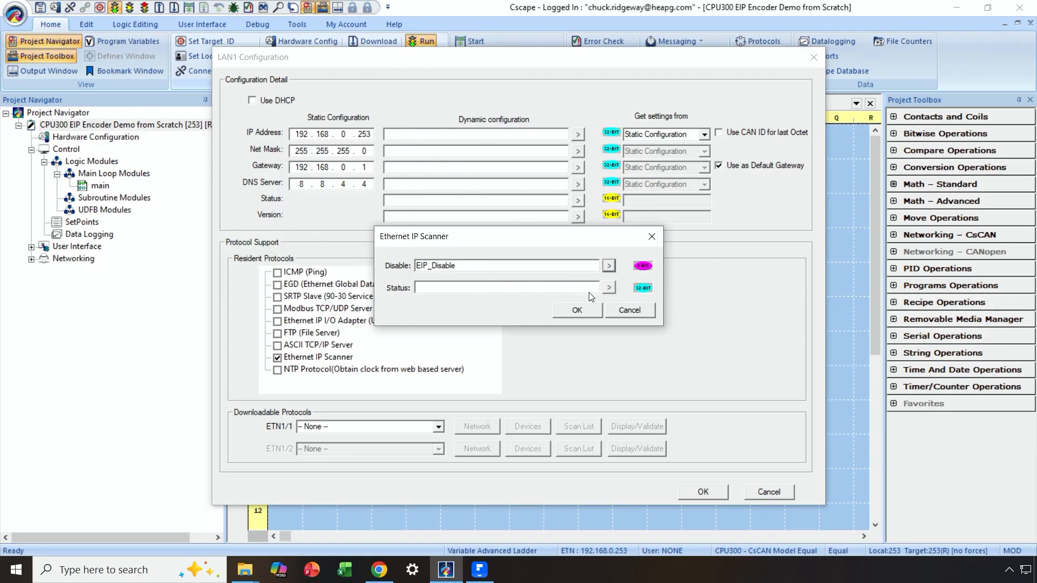
pyautogui.click(606, 288)
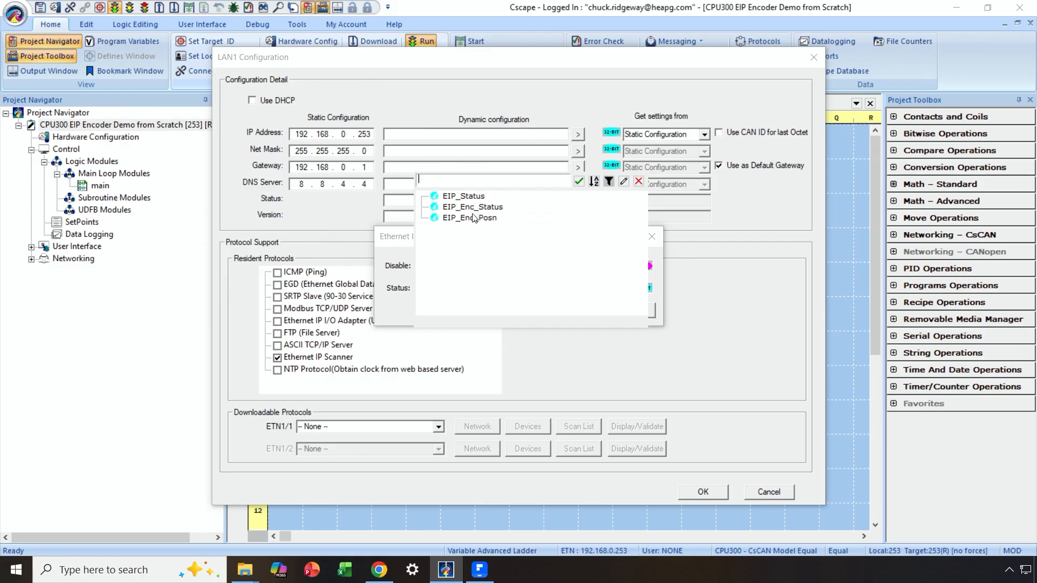
pyautogui.doubleClick(467, 197)
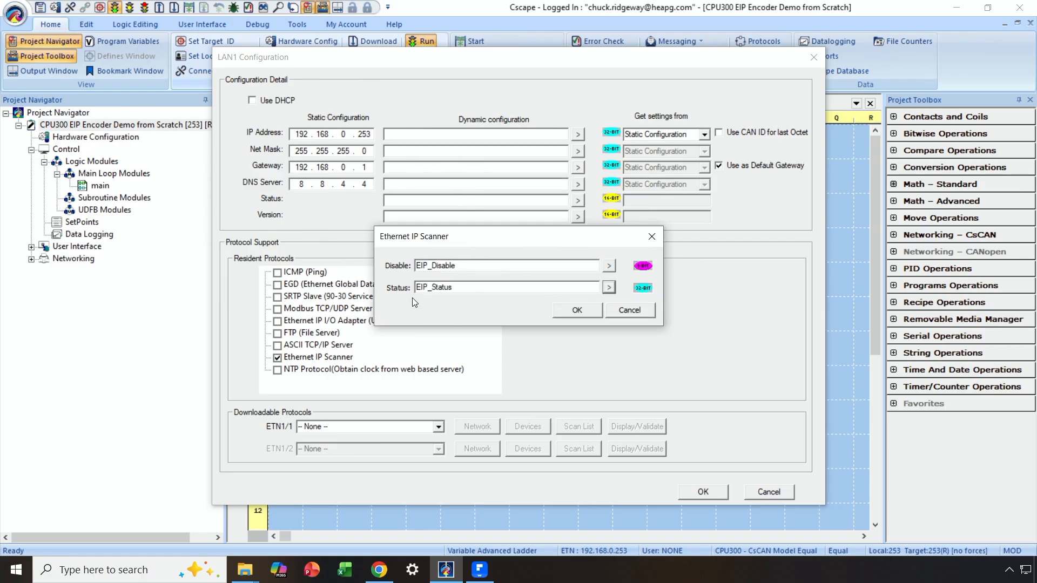
pyautogui.click(585, 314)
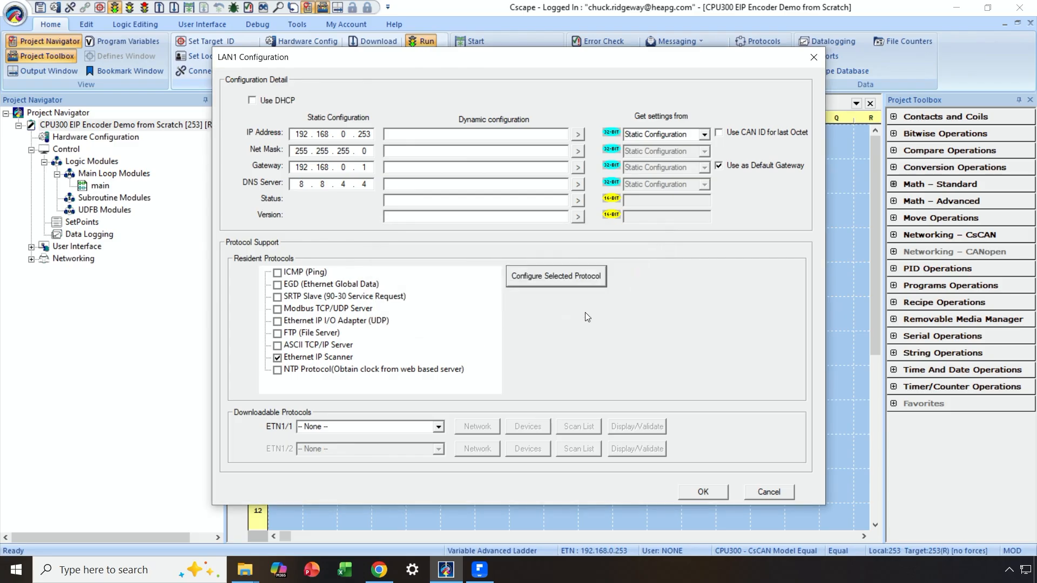
# - Add an adapter named Encoder with IP address 192.168.0.201 to the Ethernet IP Scanner
pyautogui.doubleClick(338, 357)
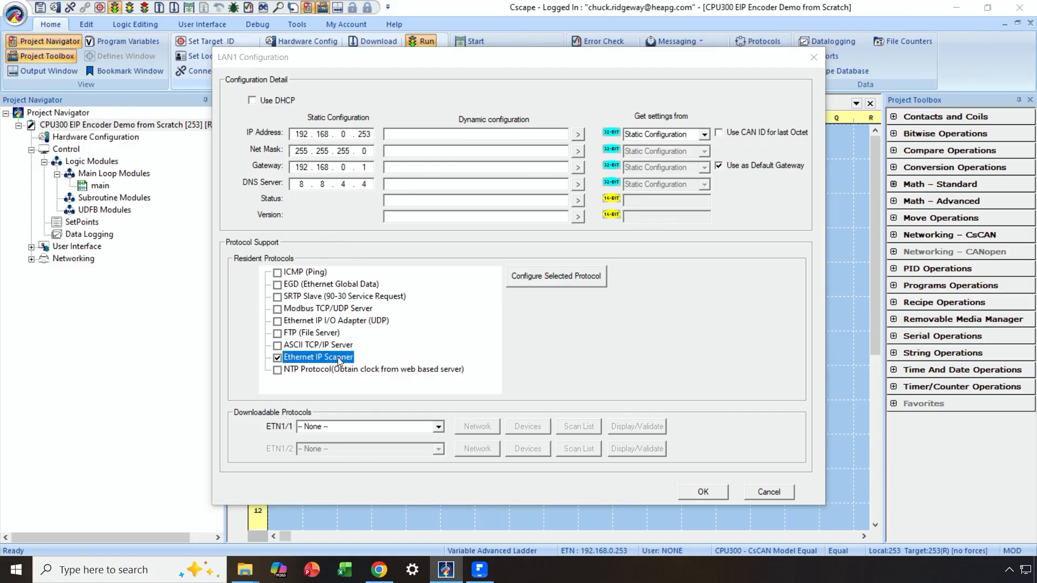
pyautogui.rightClick(338, 357)
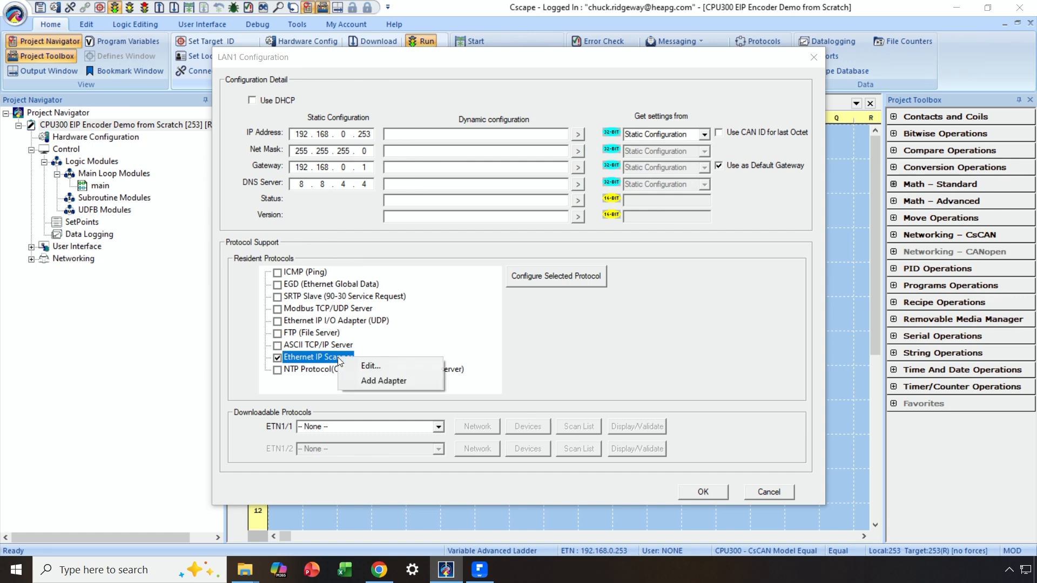
pyautogui.click(366, 381)
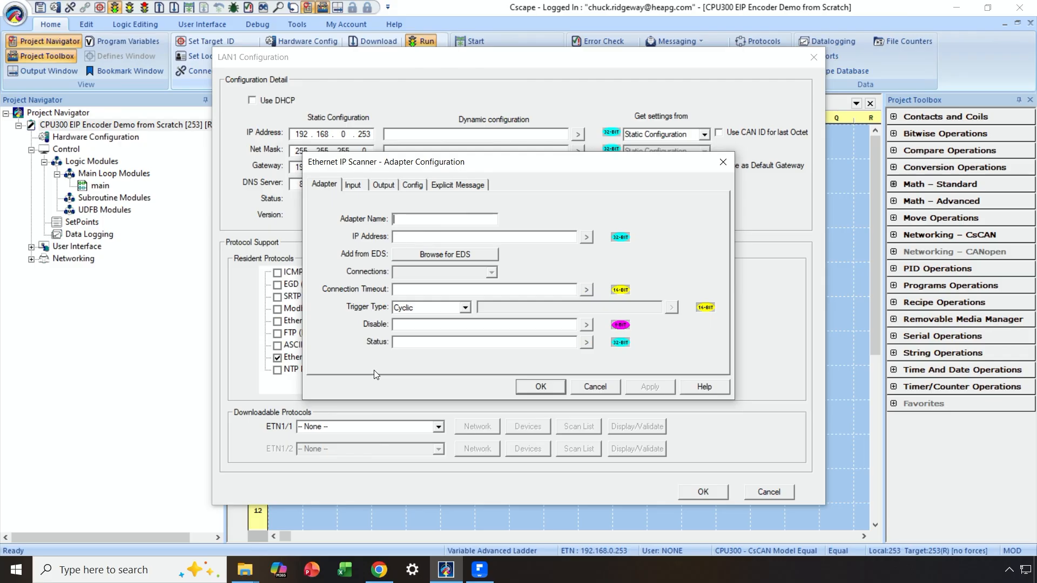
pyautogui.write('Encoder')
pyautogui.write('192')
pyautogui.write('168')
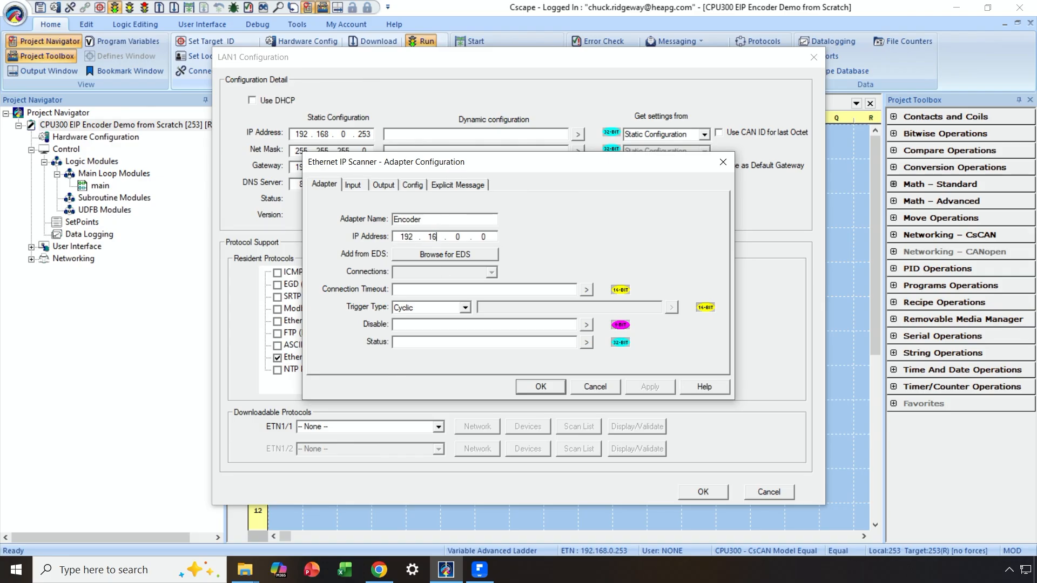
pyautogui.write('0.201')
# - Import the EPC-A58-IP EDS file from the Ethernet IP Preview folder into the Encoder adapter
pyautogui.click(469, 255)
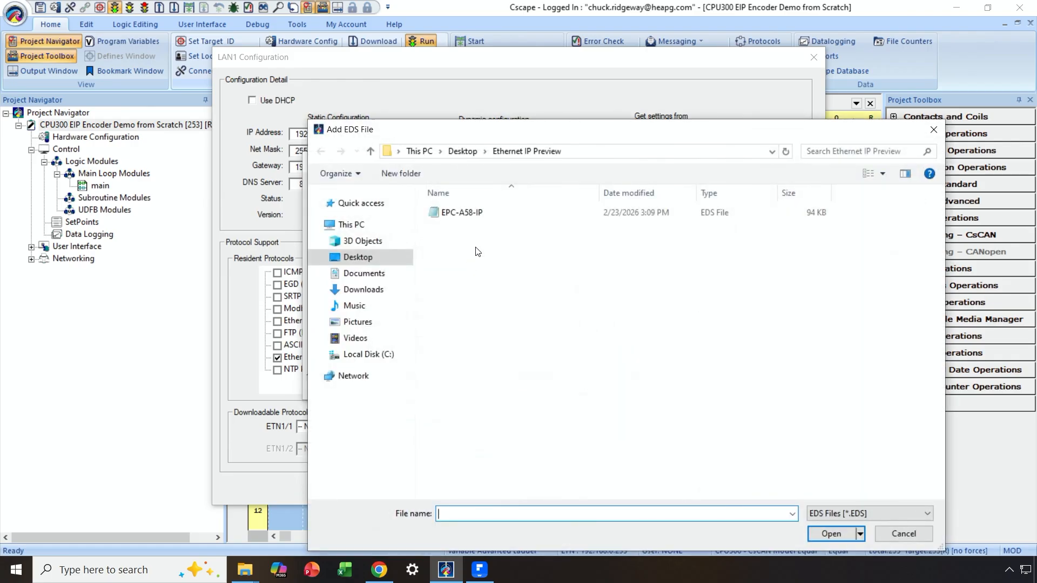
pyautogui.click(461, 217)
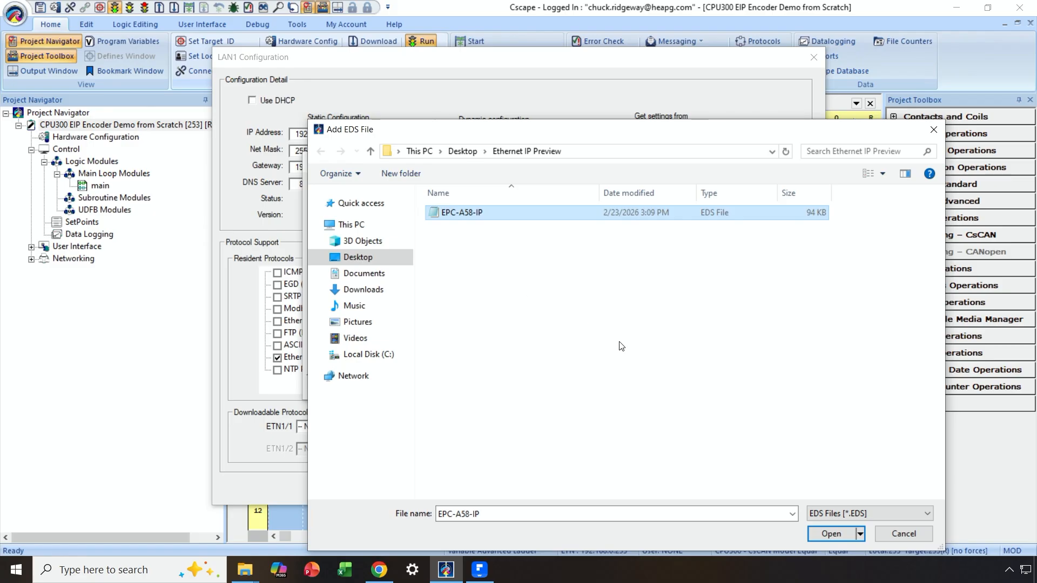
pyautogui.click(829, 533)
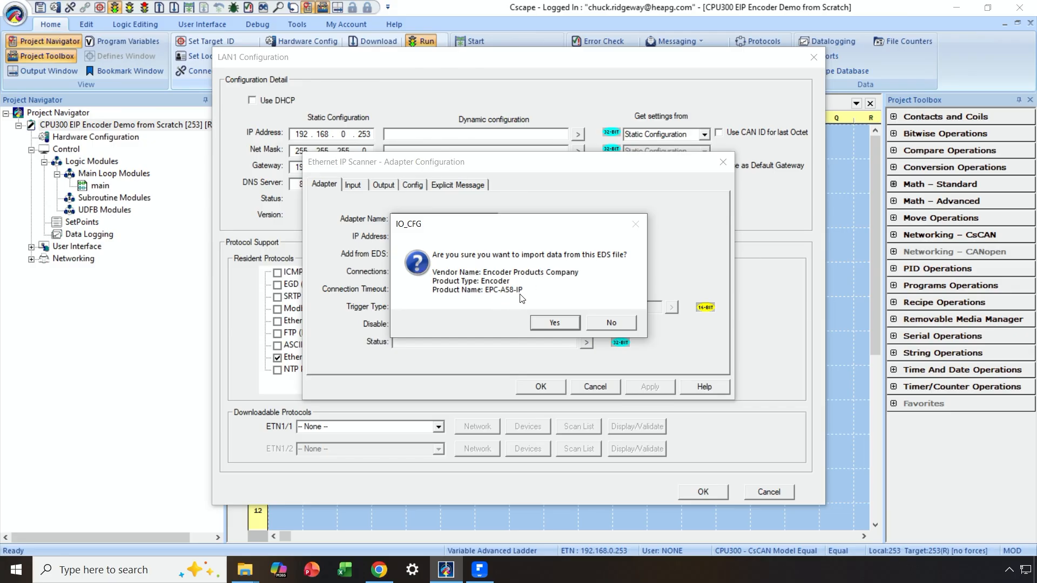
pyautogui.click(553, 324)
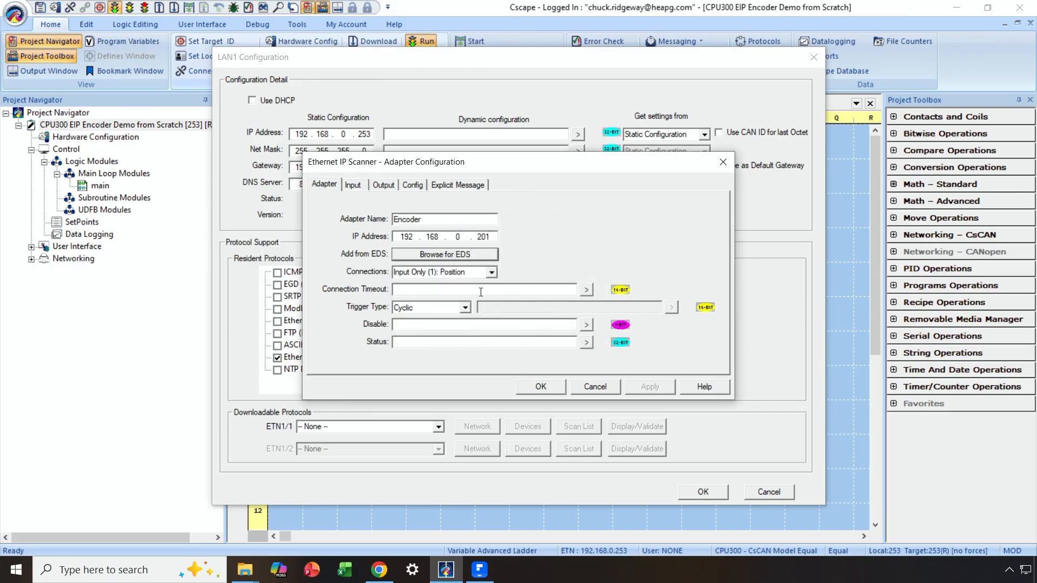
# - Choose the Input Only (1): Position connection for the adapter and set its connection timeout to 500 ms
pyautogui.click(491, 274)
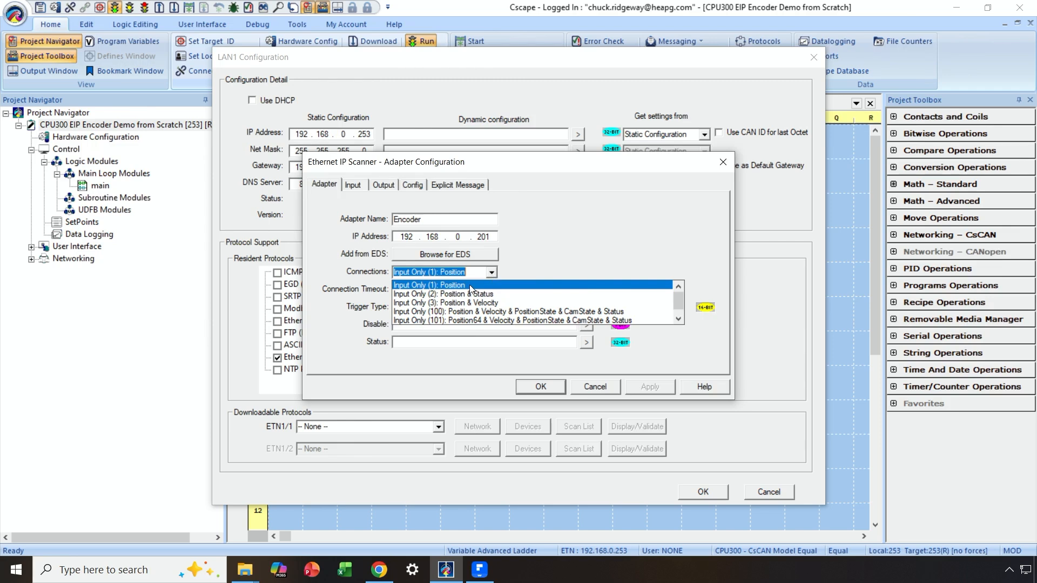
pyautogui.click(470, 286)
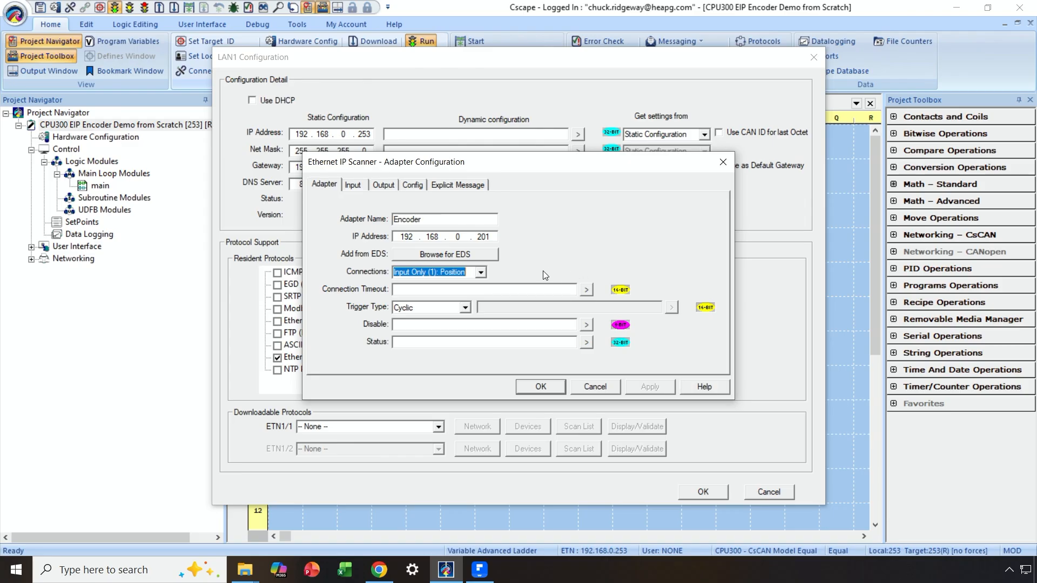
pyautogui.click(440, 290)
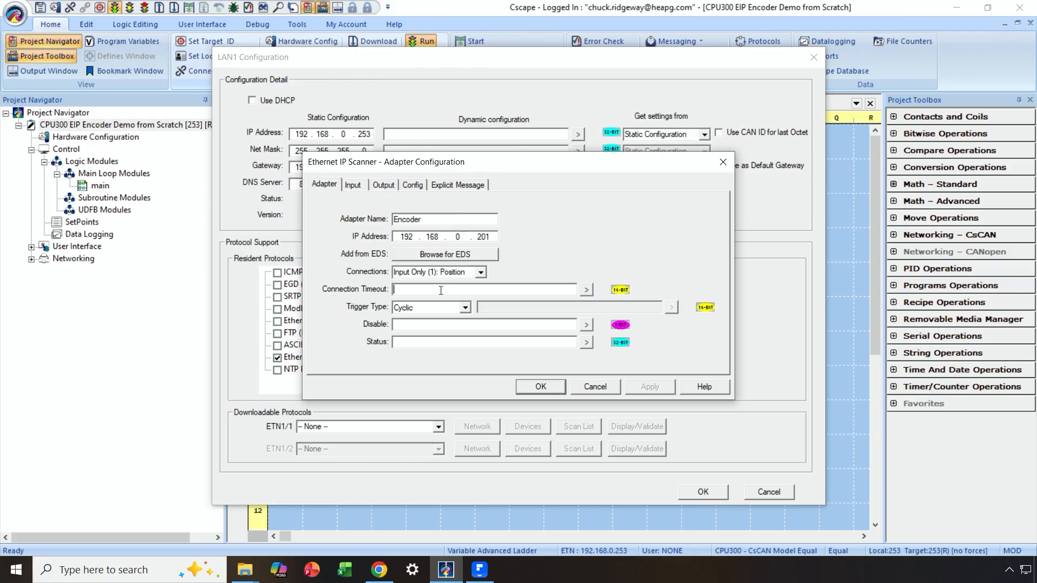
pyautogui.write('500')
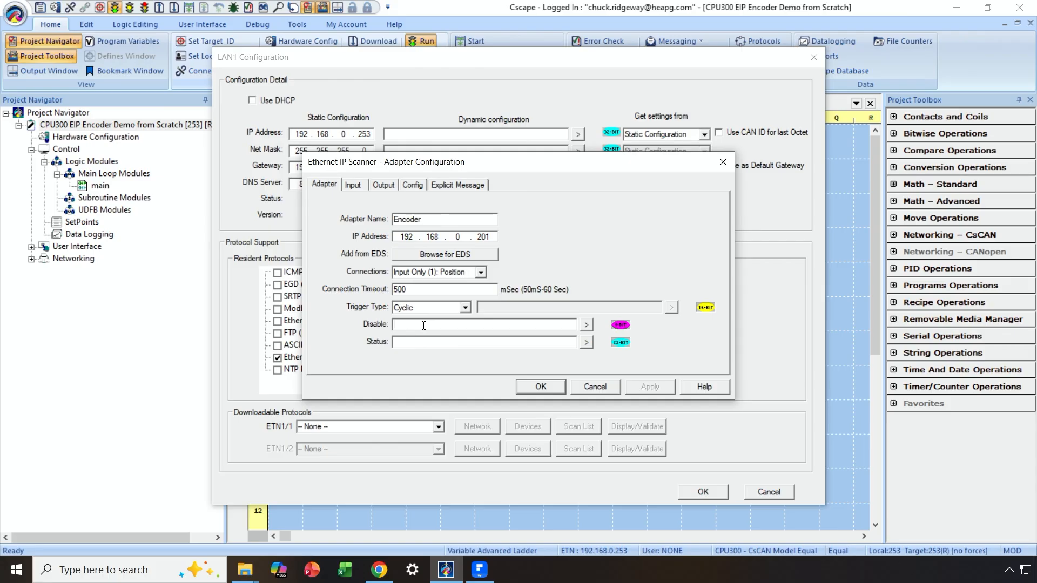
# - Assign EIP_Enc_Disable as the adapter's disable variable and EIP_Enc_Status as its status variable
pyautogui.click(586, 326)
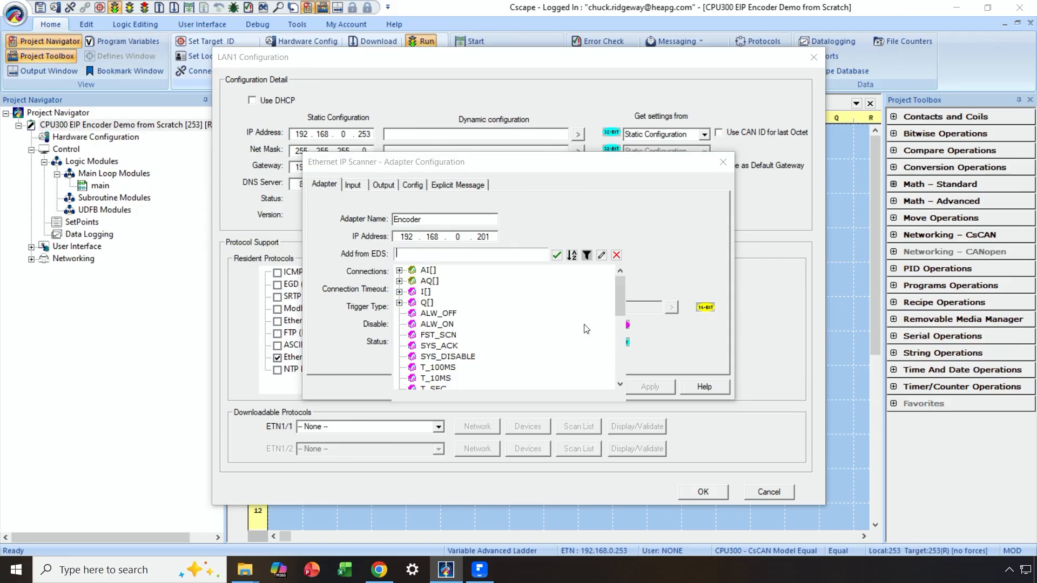
pyautogui.scroll(-1, 528, 309)
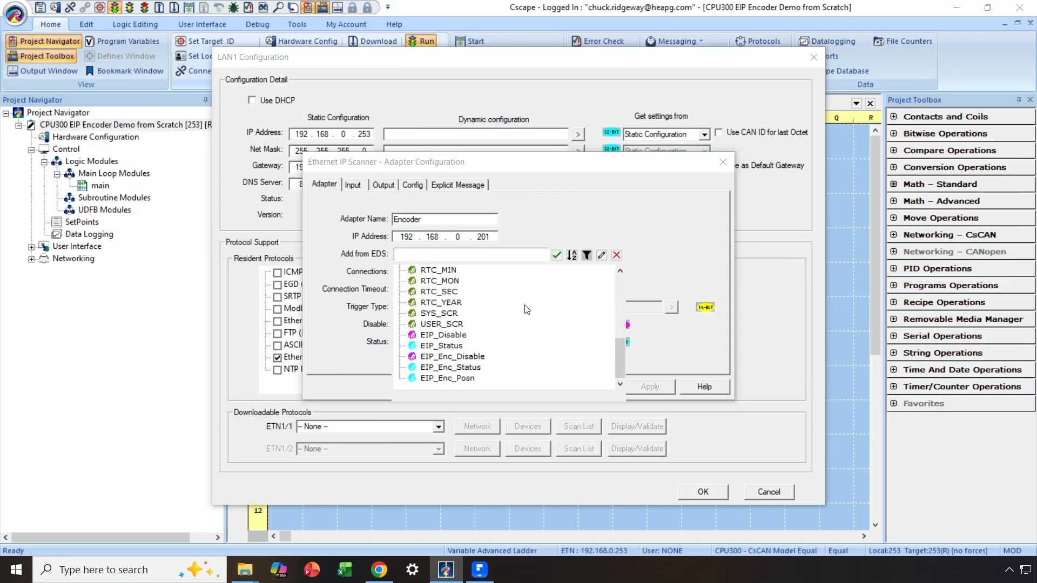
pyautogui.click(461, 357)
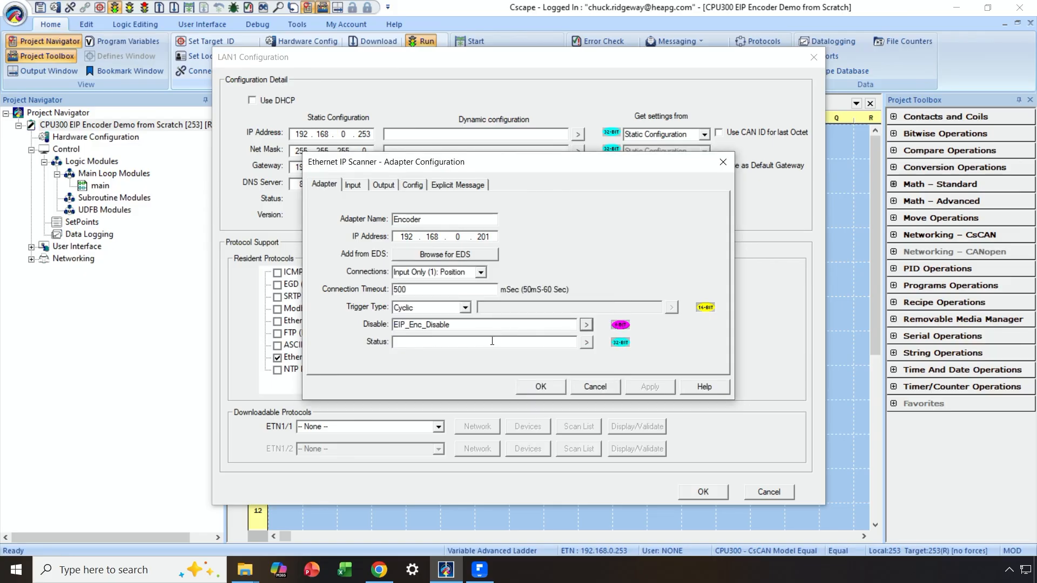
pyautogui.click(586, 343)
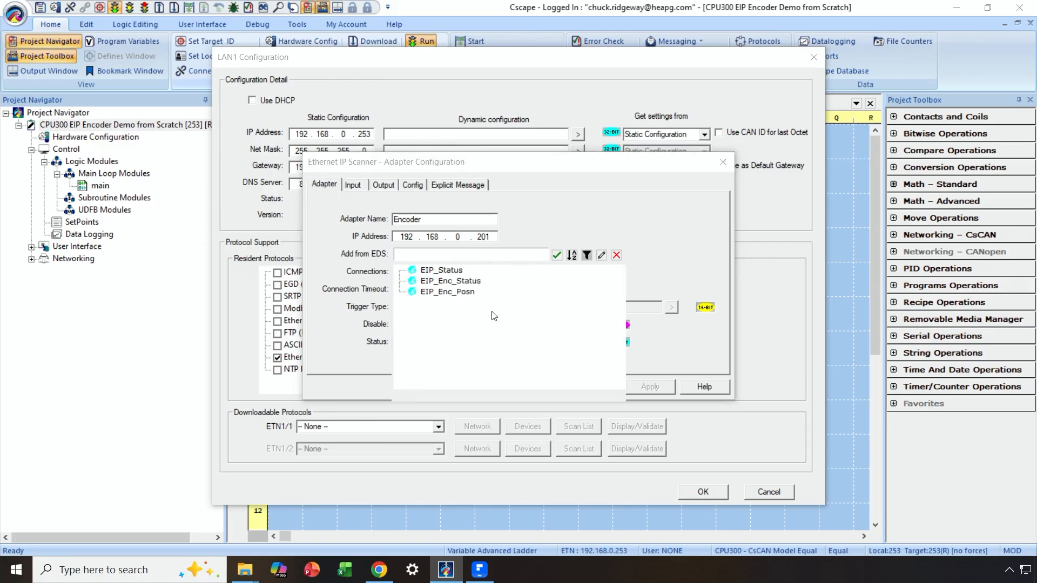
pyautogui.click(475, 281)
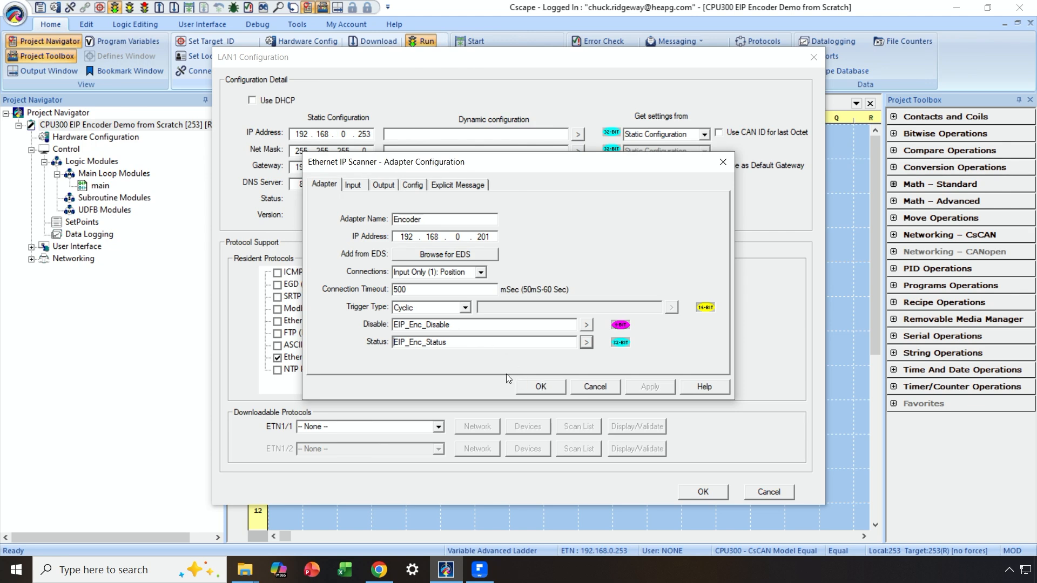
# - Set the adapter's input data type to DINT and its RPI to 50 ms
pyautogui.click(352, 186)
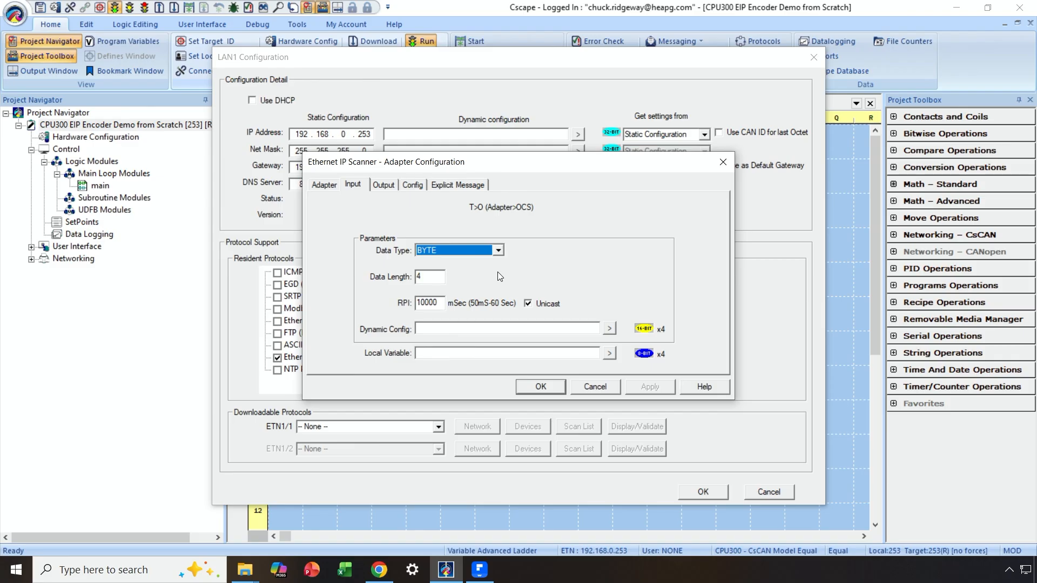
pyautogui.click(498, 251)
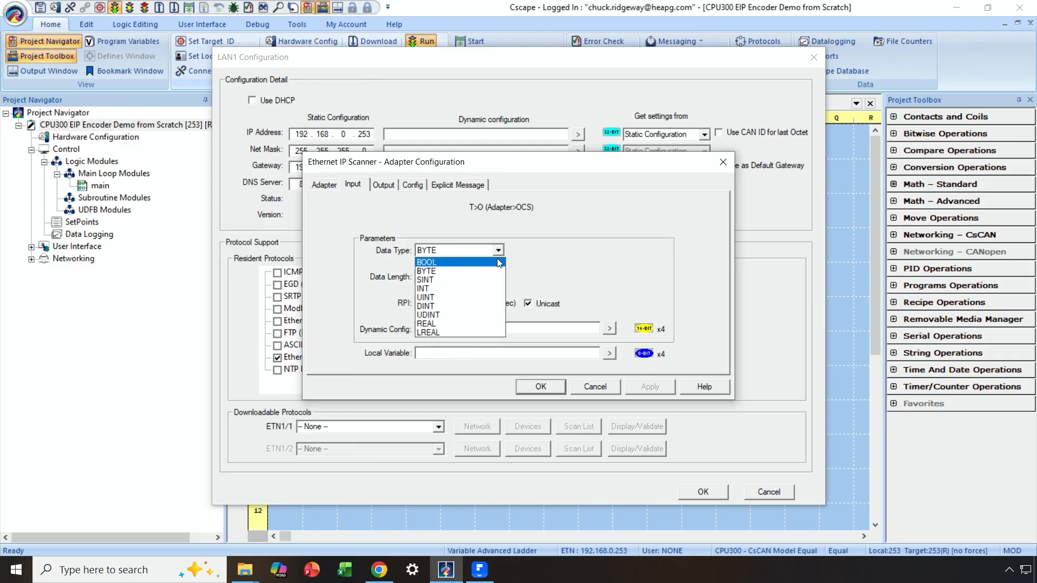
pyautogui.click(476, 306)
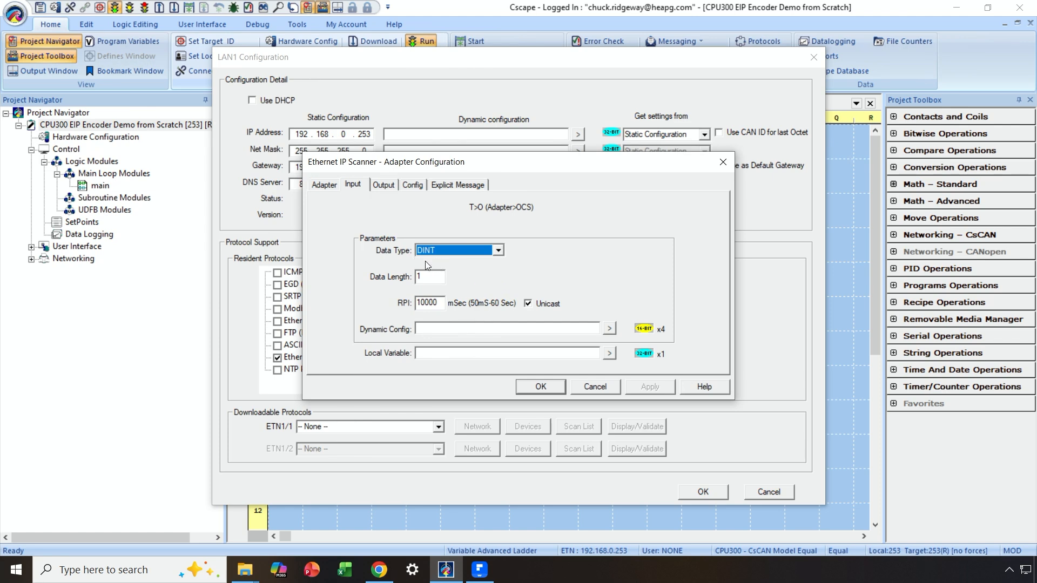
pyautogui.moveTo(440, 303); pyautogui.dragTo(397, 303)
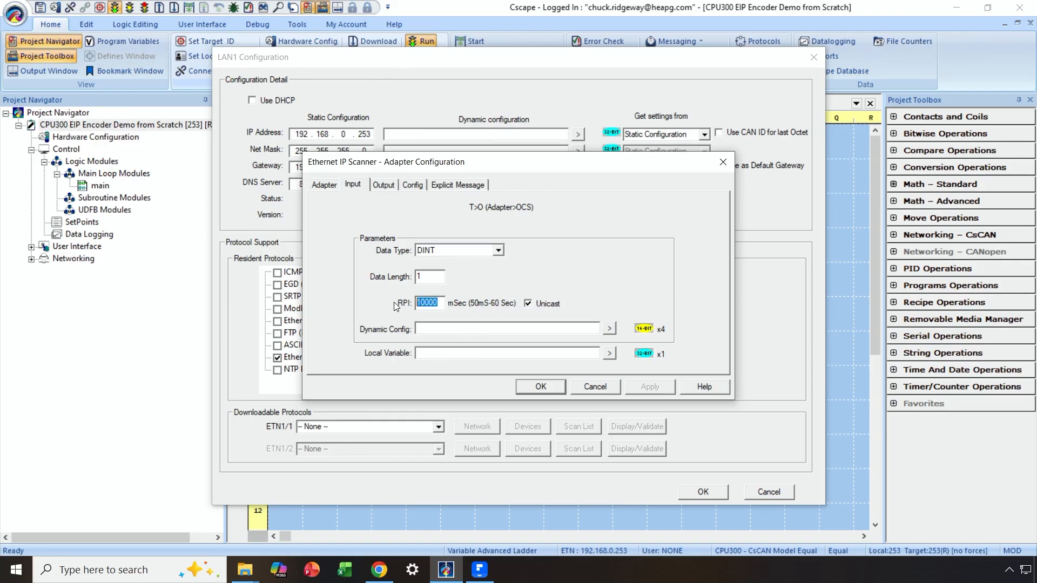
pyautogui.write('50')
# - Assign EIP_Enc_Posn as the local variable for the adapter's input data and accept the adapter configuration
pyautogui.click(579, 352)
pyautogui.click(612, 352)
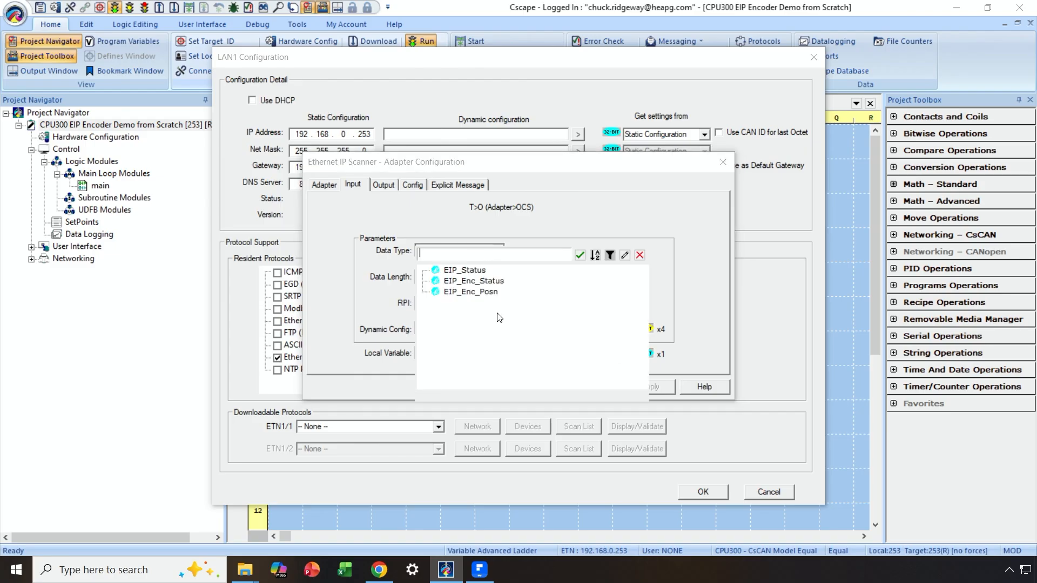
pyautogui.doubleClick(478, 292)
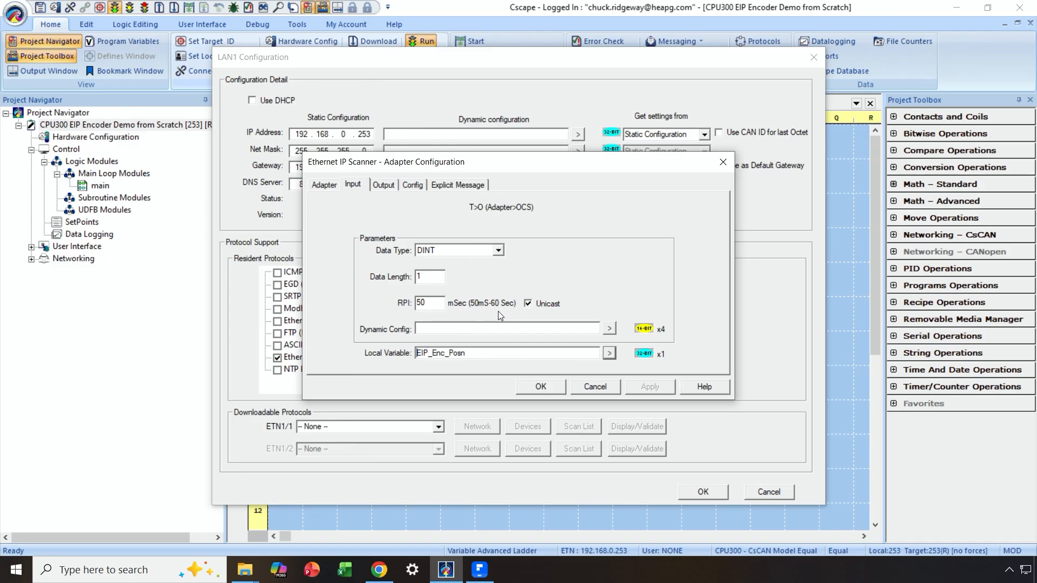
pyautogui.click(541, 387)
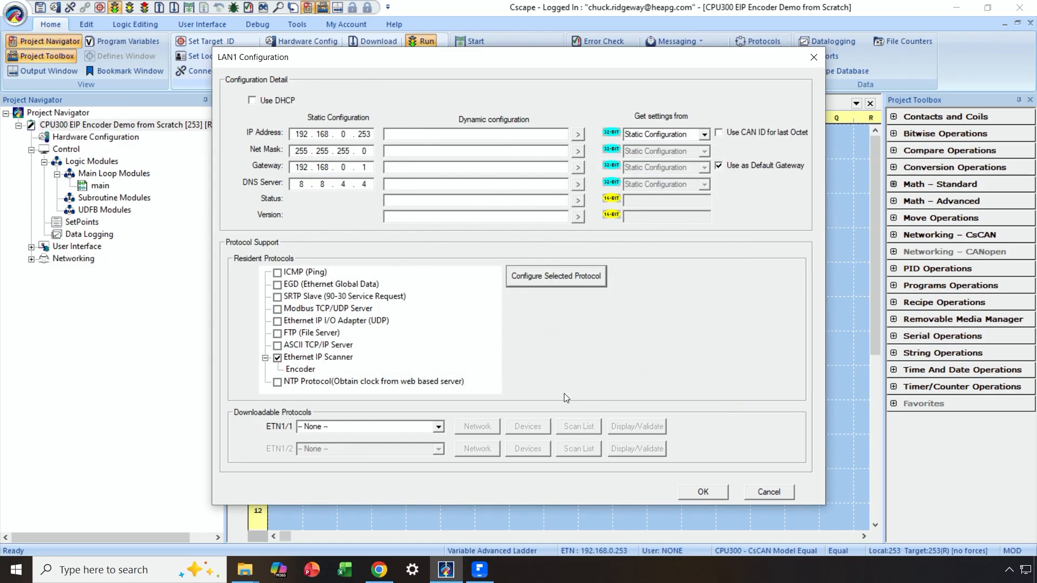
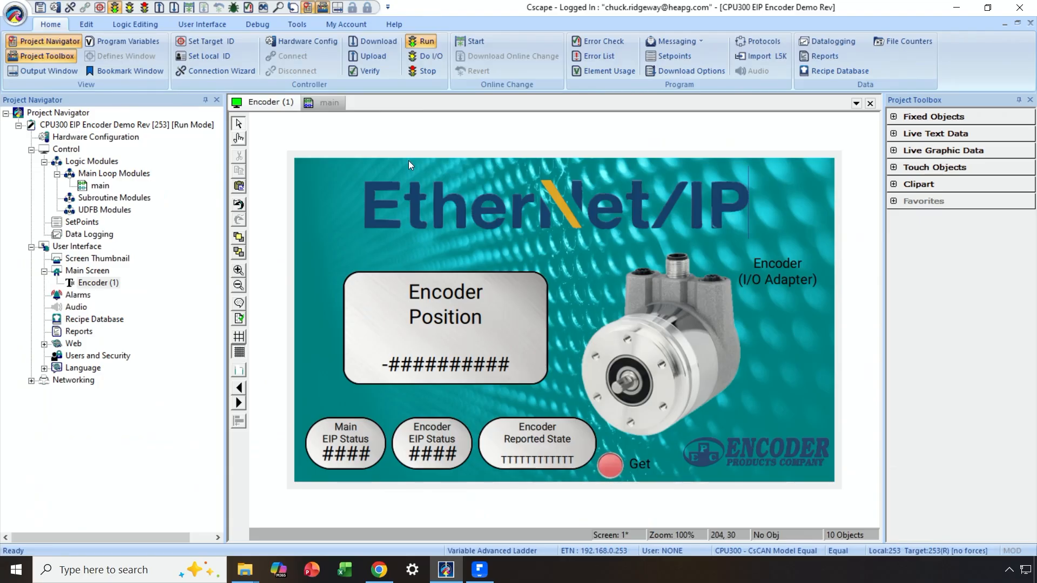
# - Open the explicit message settings of LAN1's Encoder adapter in the hardware configuration and select the 0x0E - Get Attribute Single service
pyautogui.click(318, 41)
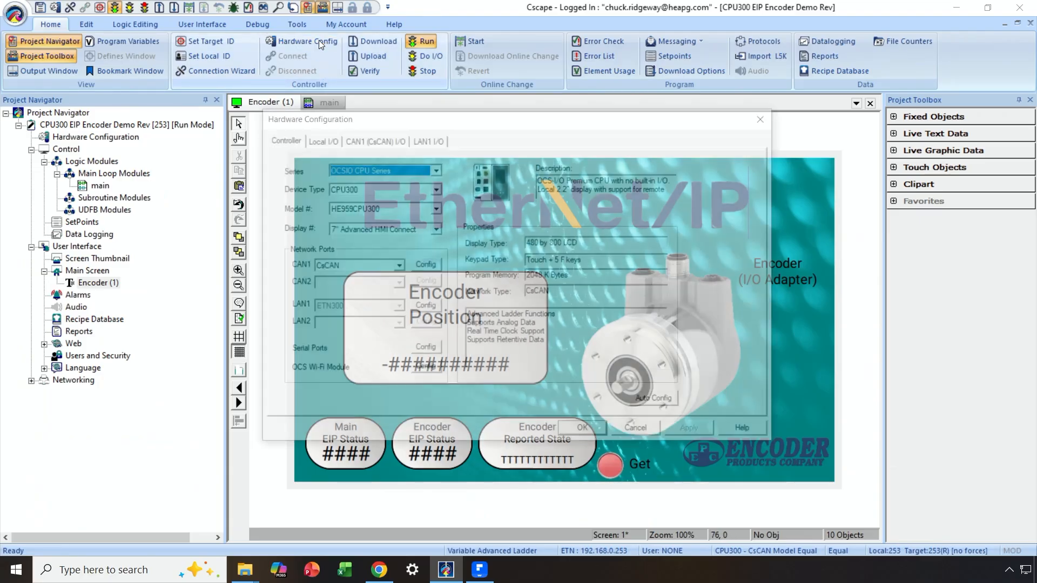
pyautogui.click(421, 306)
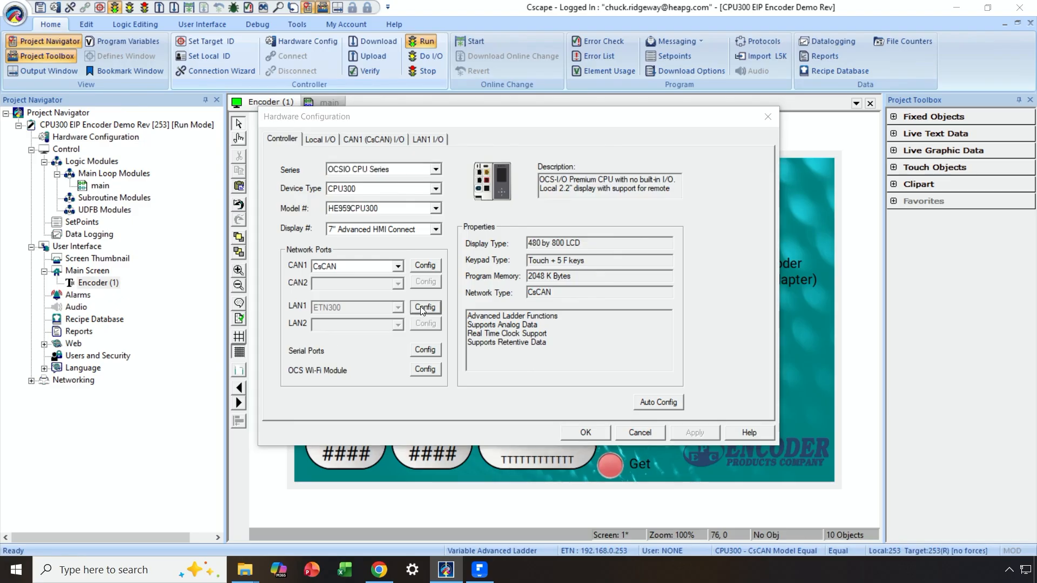
pyautogui.doubleClick(300, 369)
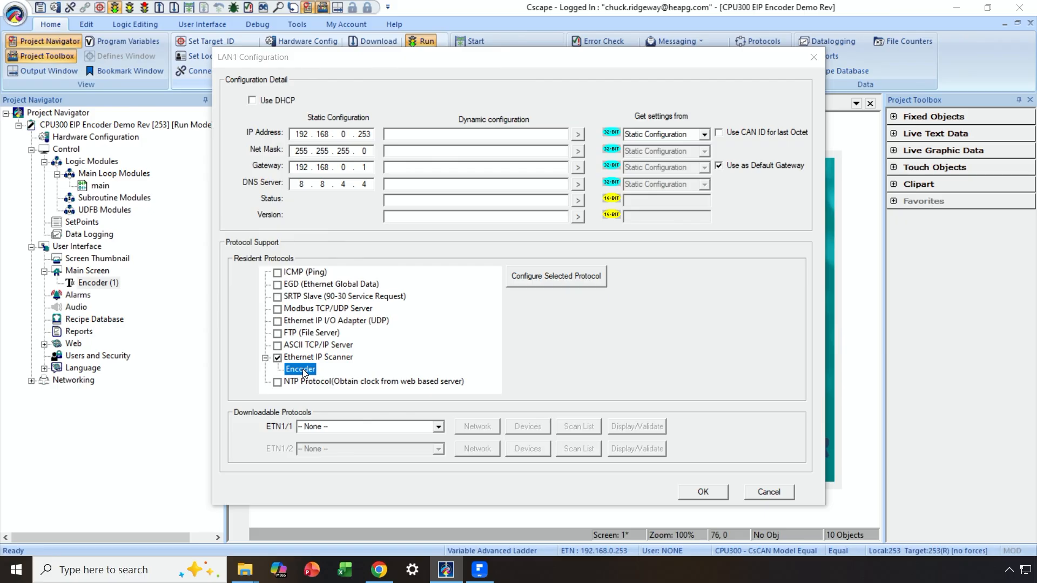
pyautogui.click(461, 183)
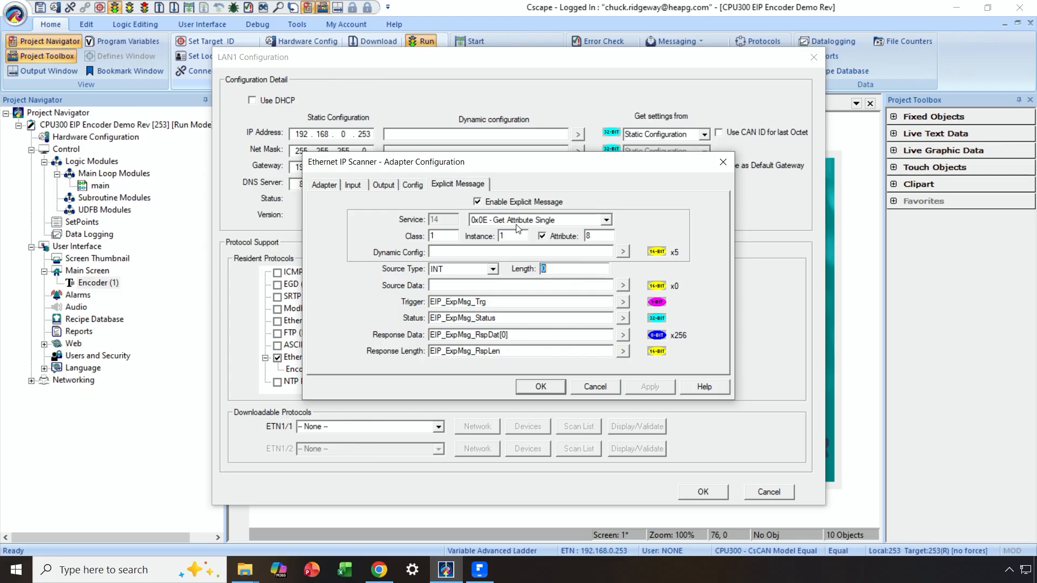
pyautogui.click(606, 220)
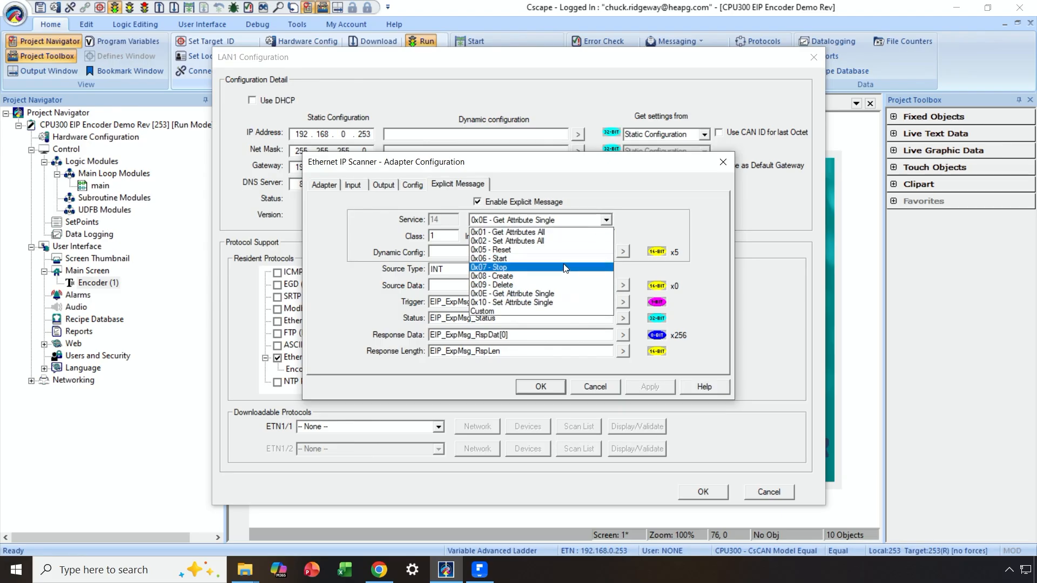
pyautogui.click(548, 296)
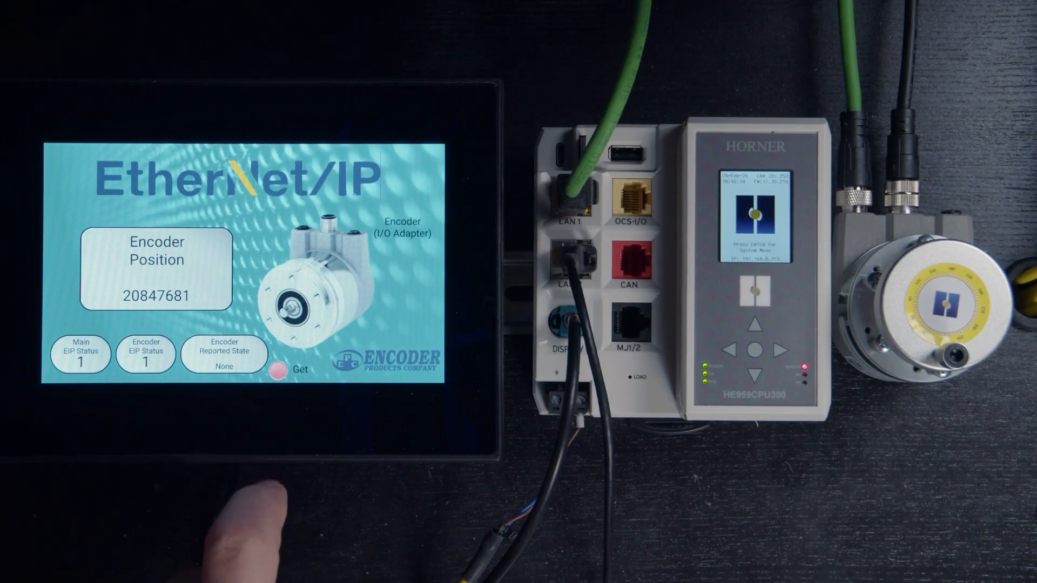
pyautogui.click(278, 370)
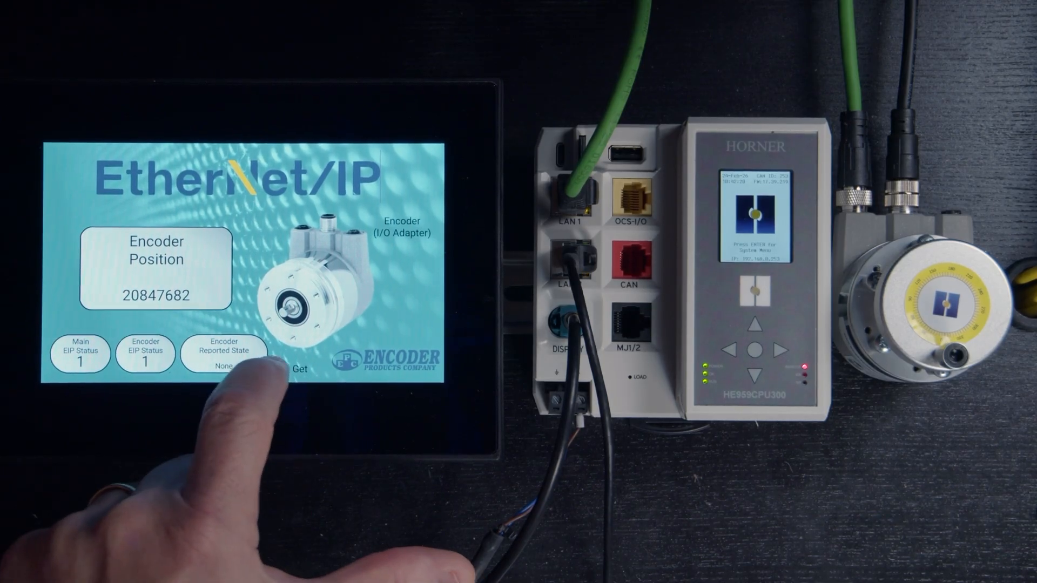